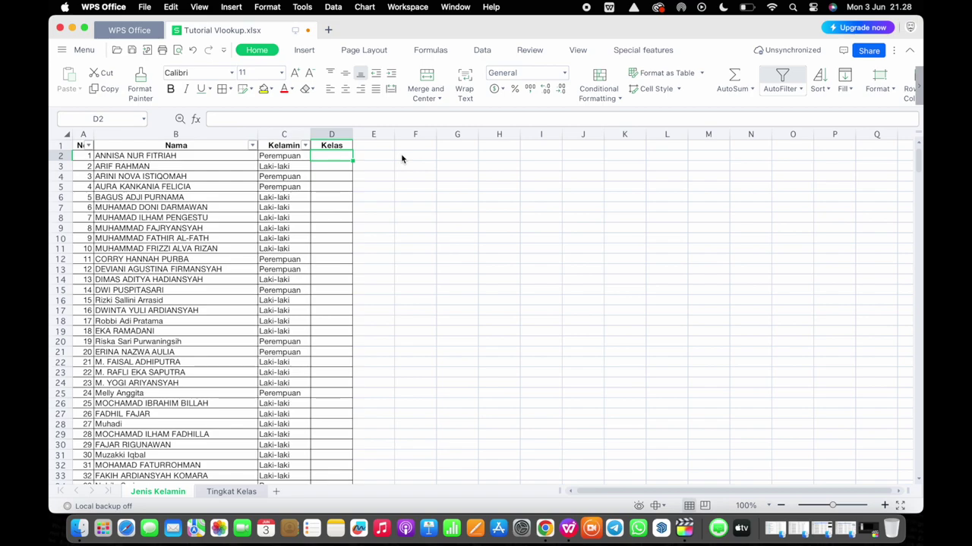
Step: Cross-check the first students' names and classes between Jenis Kelamin and the Tingkat Kelas sheet
click(386, 196)
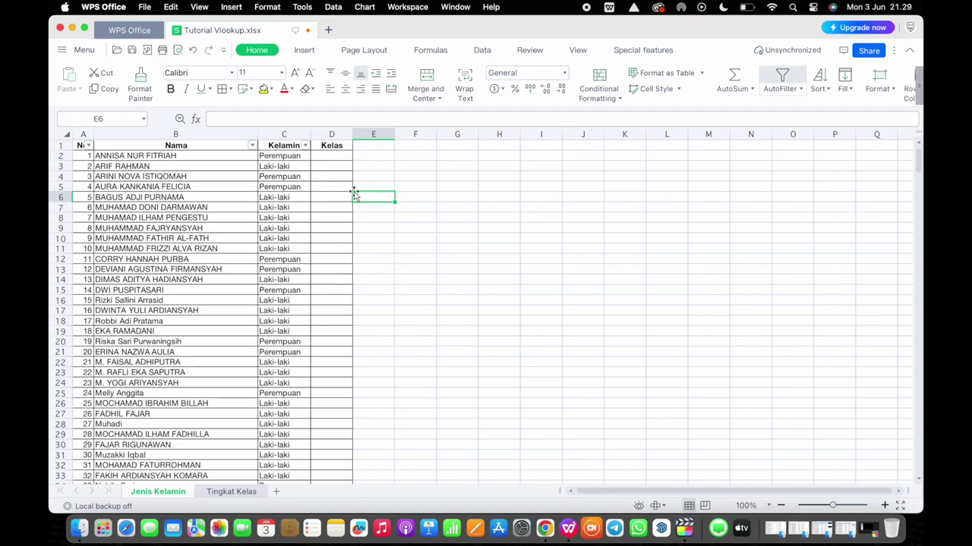
click(207, 156)
click(346, 156)
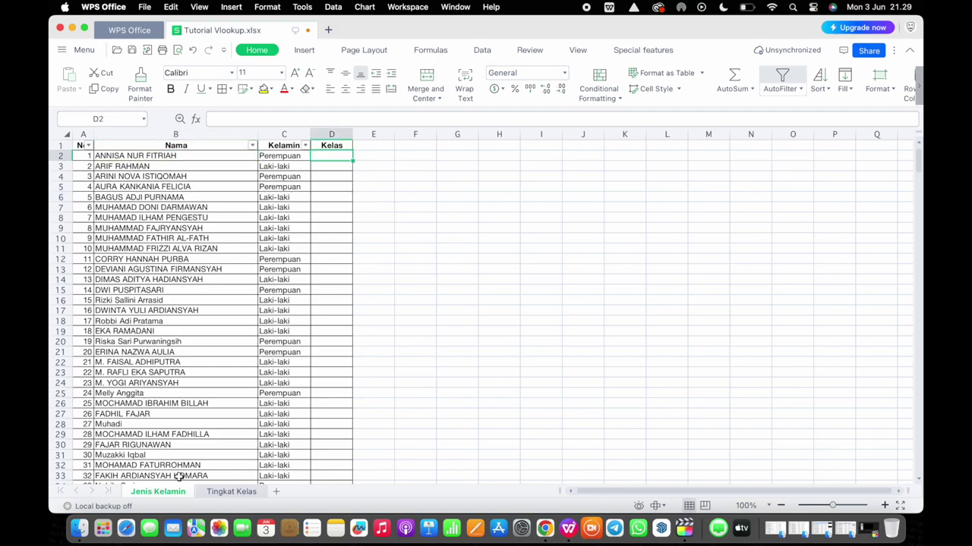
click(223, 493)
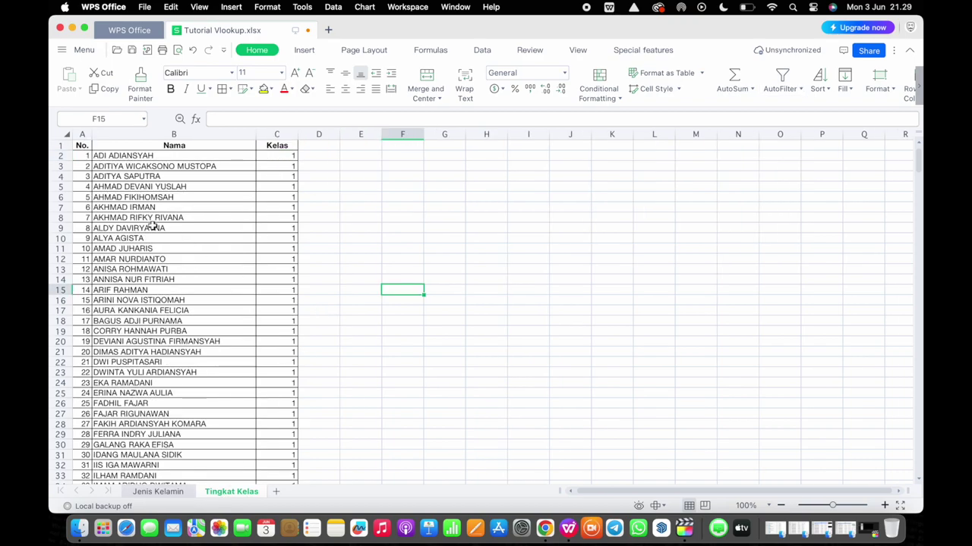
click(129, 156)
click(274, 156)
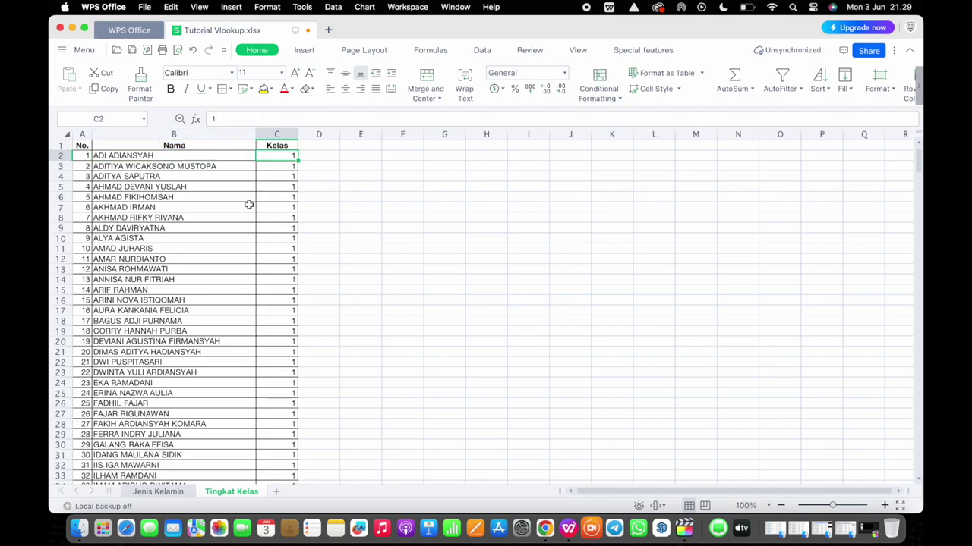
click(168, 493)
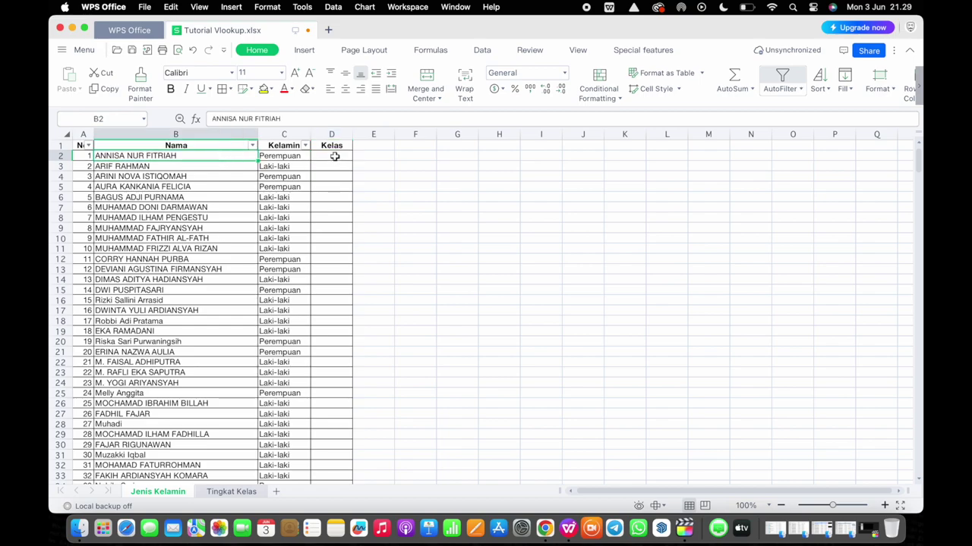
click(334, 157)
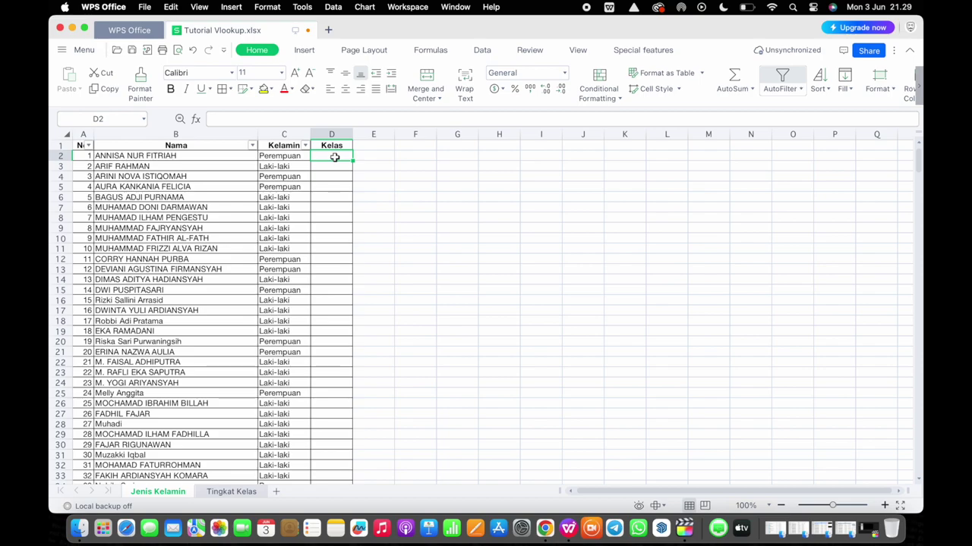
click(227, 492)
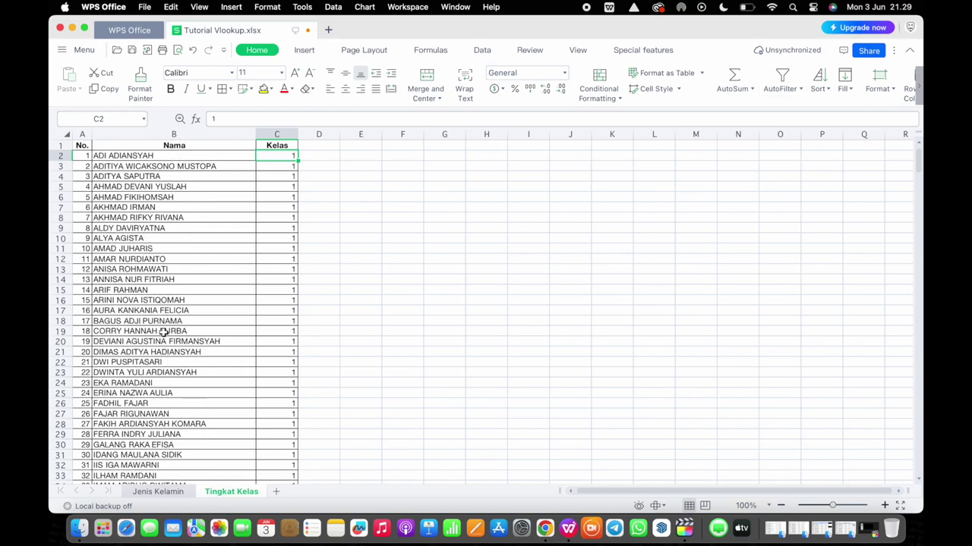
click(154, 493)
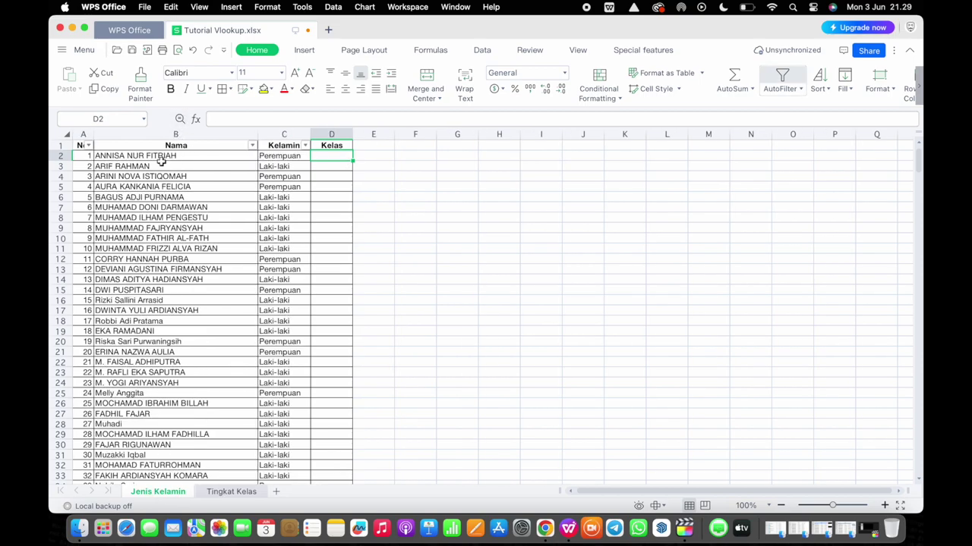
click(231, 492)
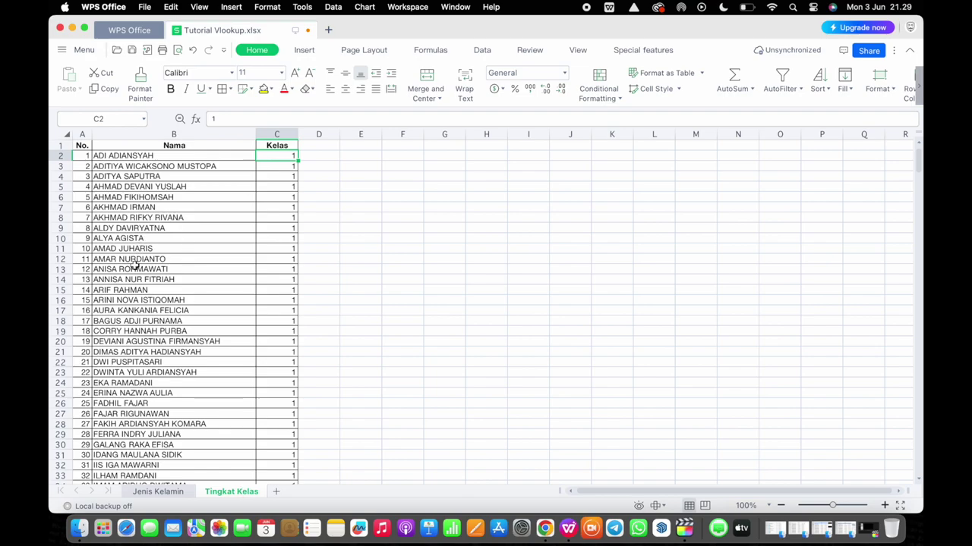
click(291, 280)
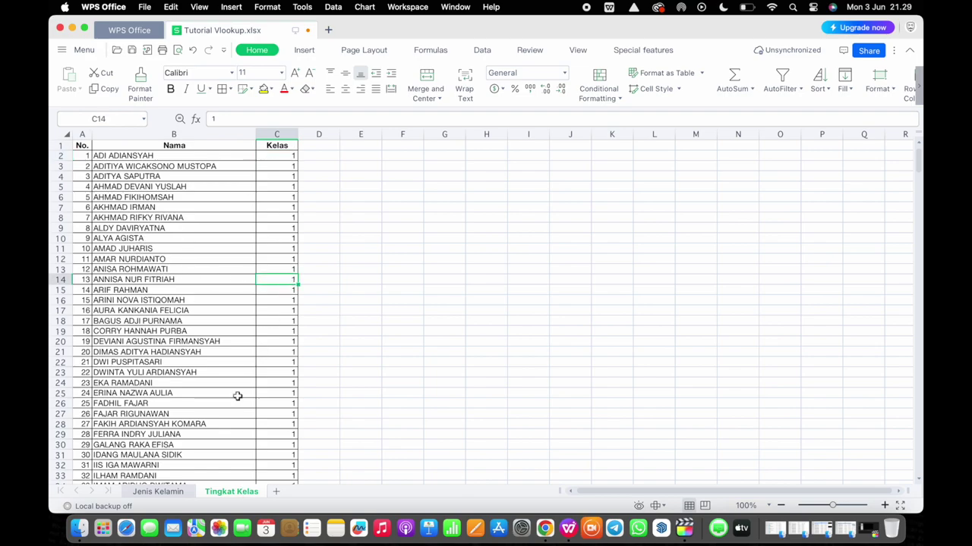
click(179, 491)
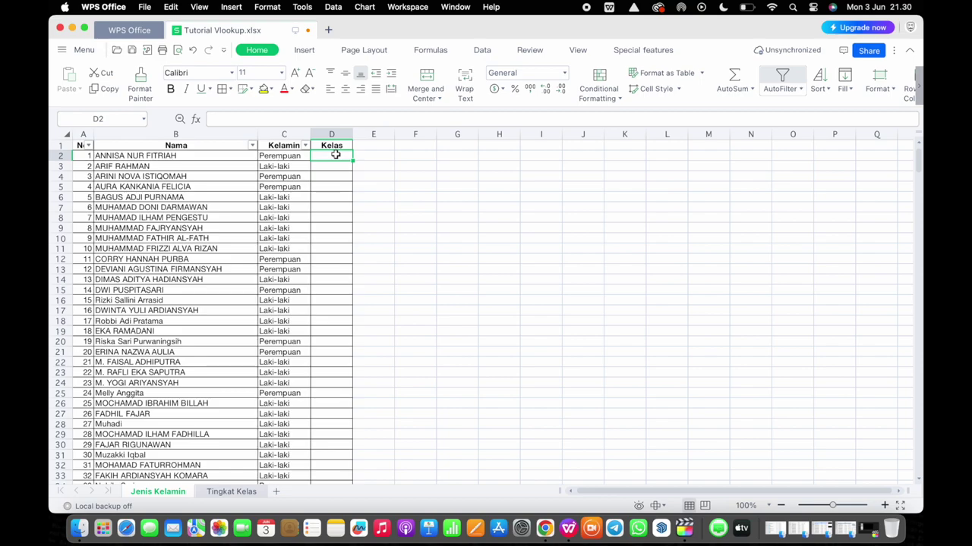
Step: Begin =vlookup( in D2 with column B:B as the lookup value
text(=v)
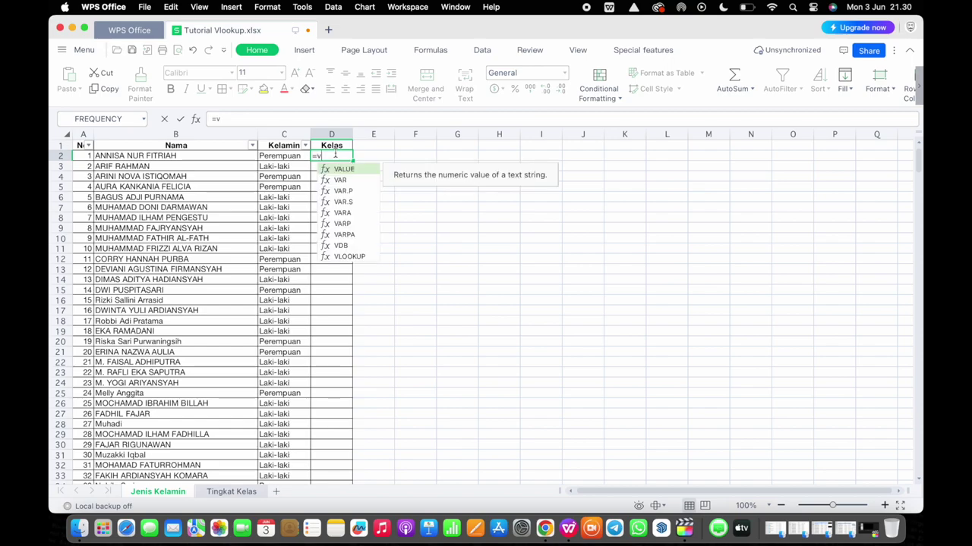
text(lookup)
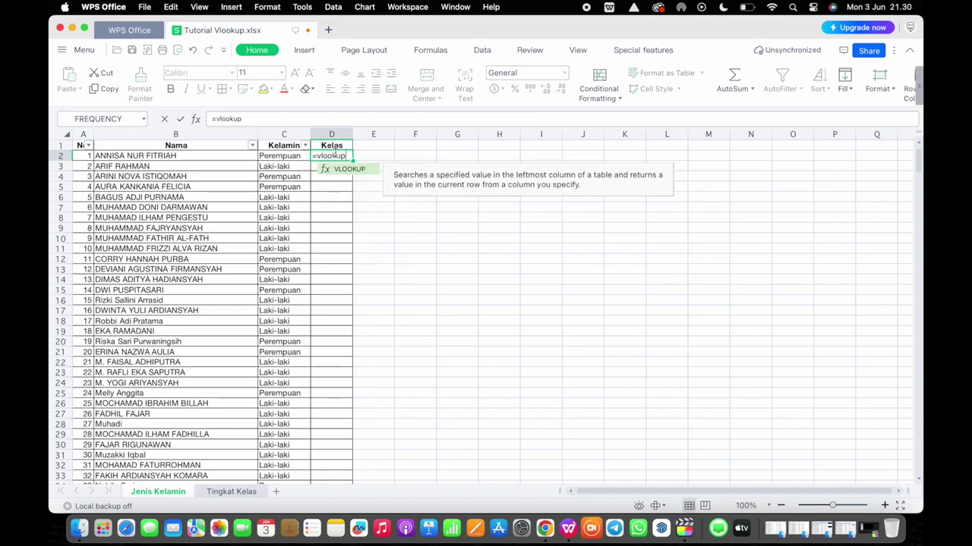
text(()
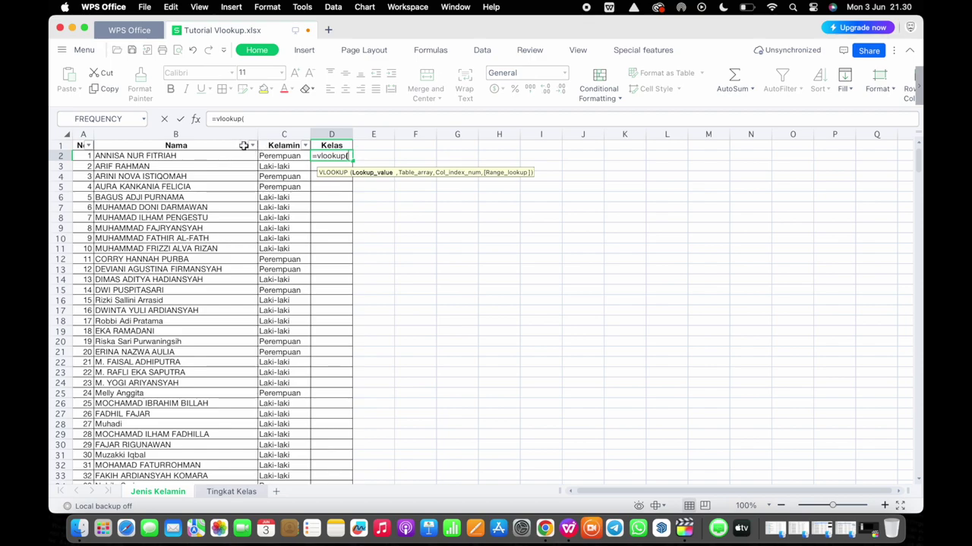
click(183, 134)
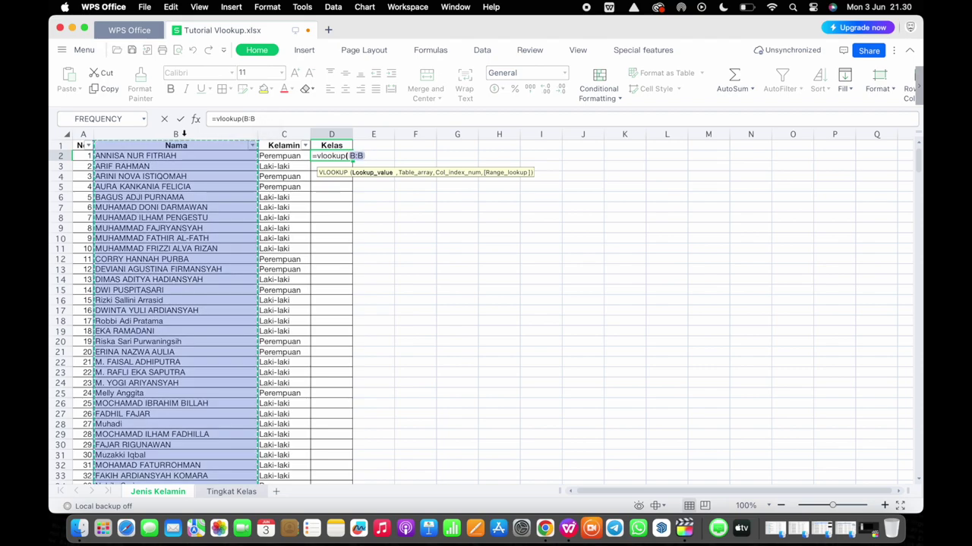
text(,)
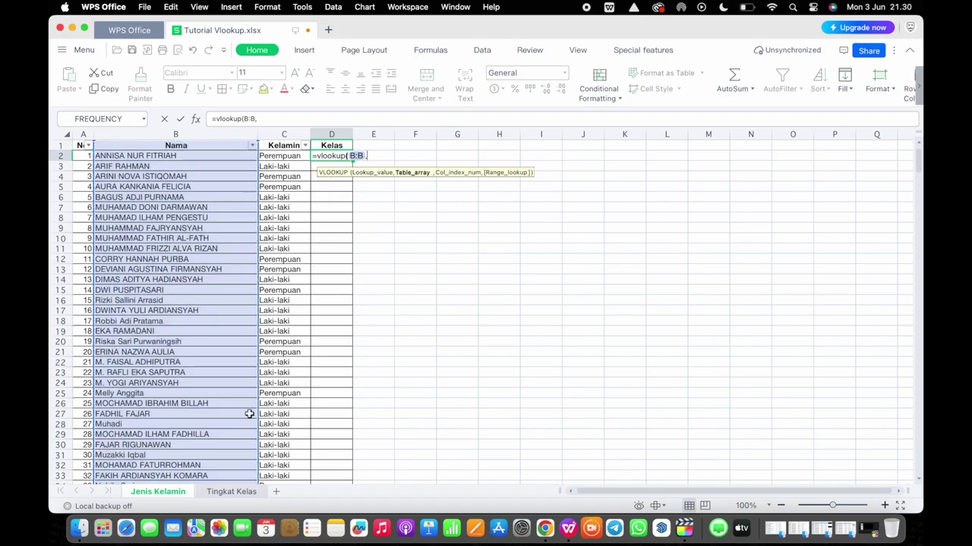
Step: Add 'Tingkat Kelas'!B:C as the VLOOKUP table array, then return to Jenis Kelamin
click(223, 492)
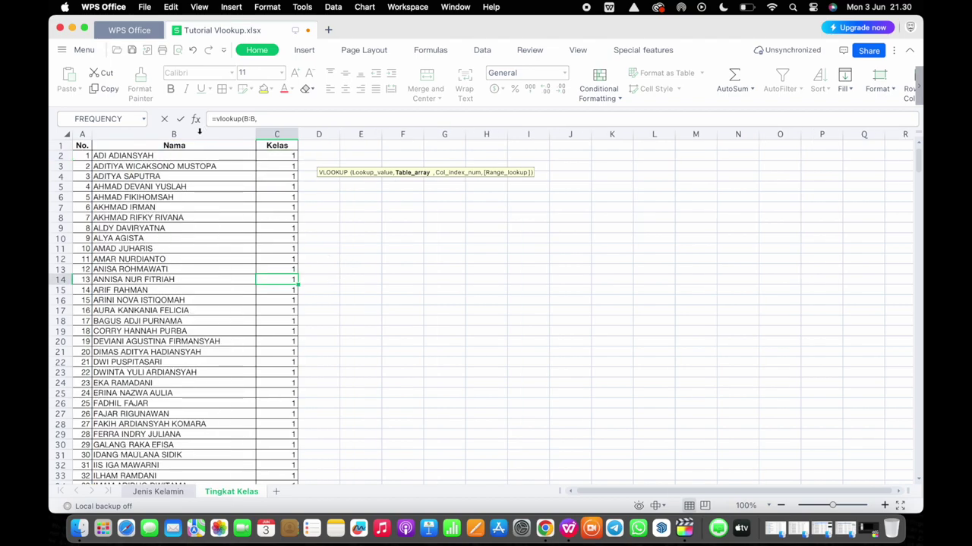
drag(200, 131, 280, 131)
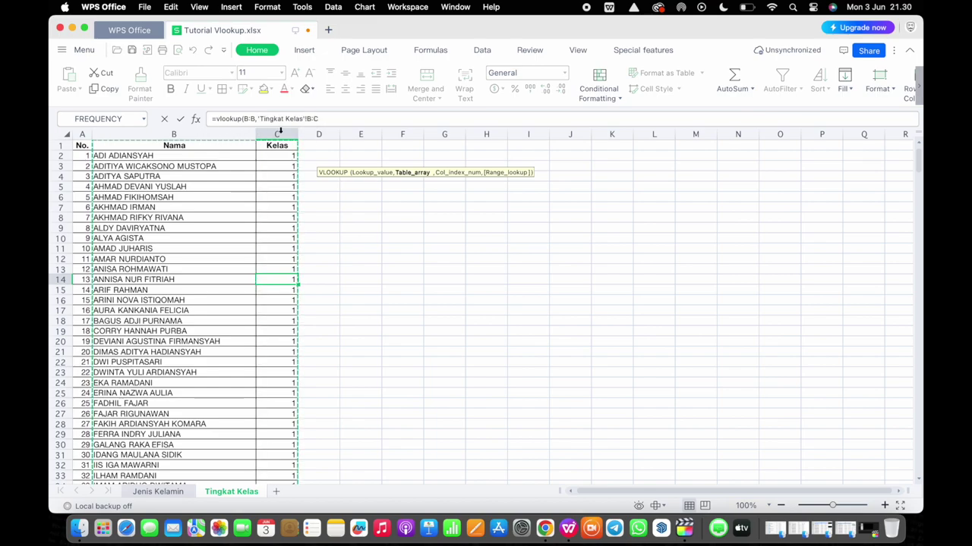
click(160, 492)
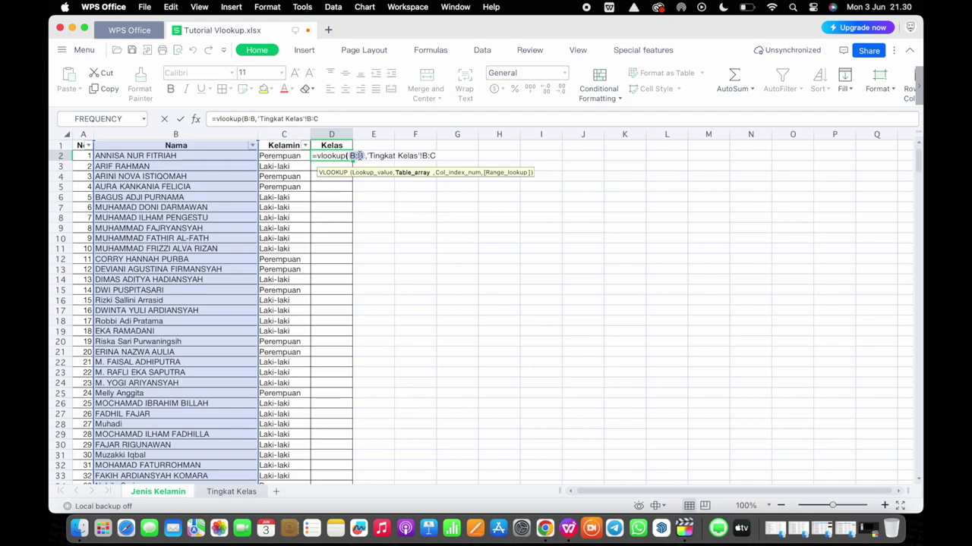
drag(365, 155, 347, 155)
Step: Complete D2 as =vlookup(B:B,'Tingkat Kelas'!B:C,2,0) and commit it, showing class 1
text(,)
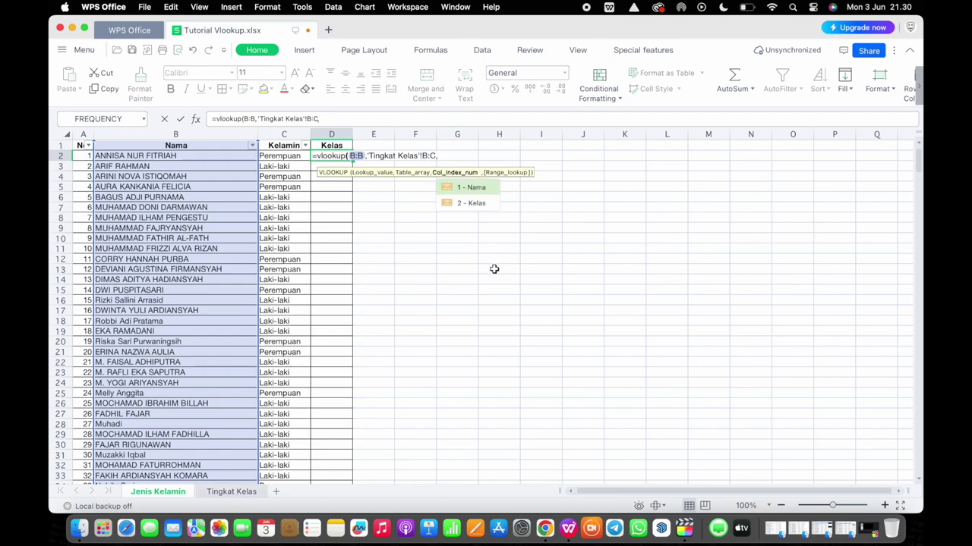
click(228, 492)
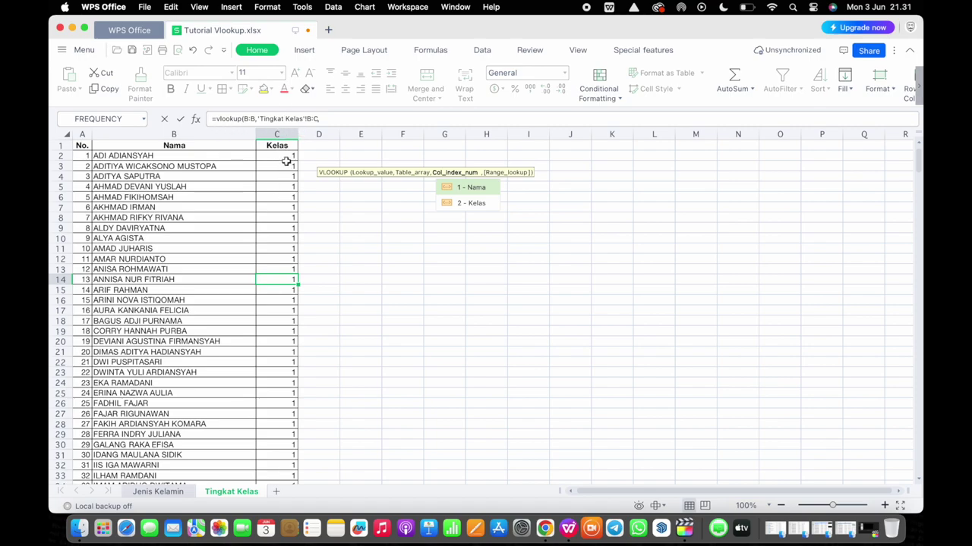
click(158, 492)
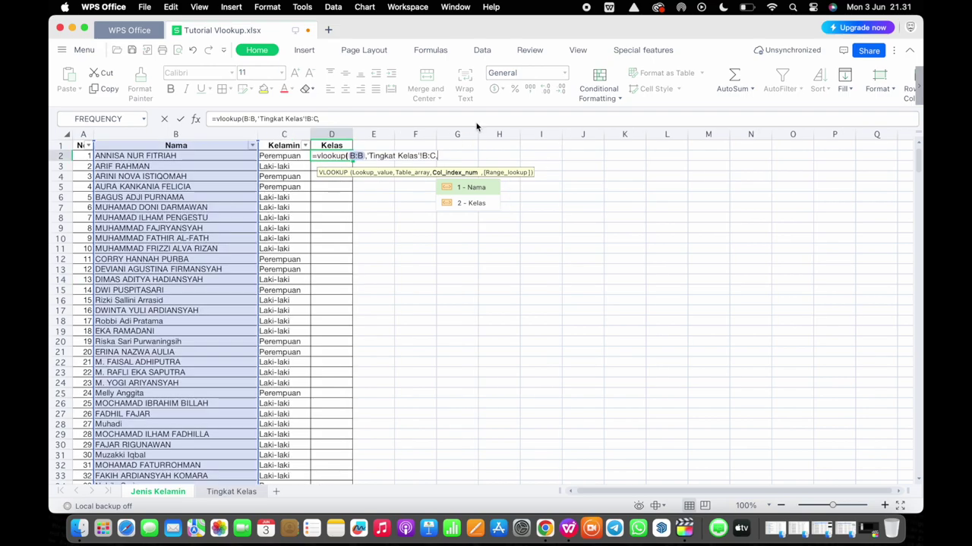
text(2,)
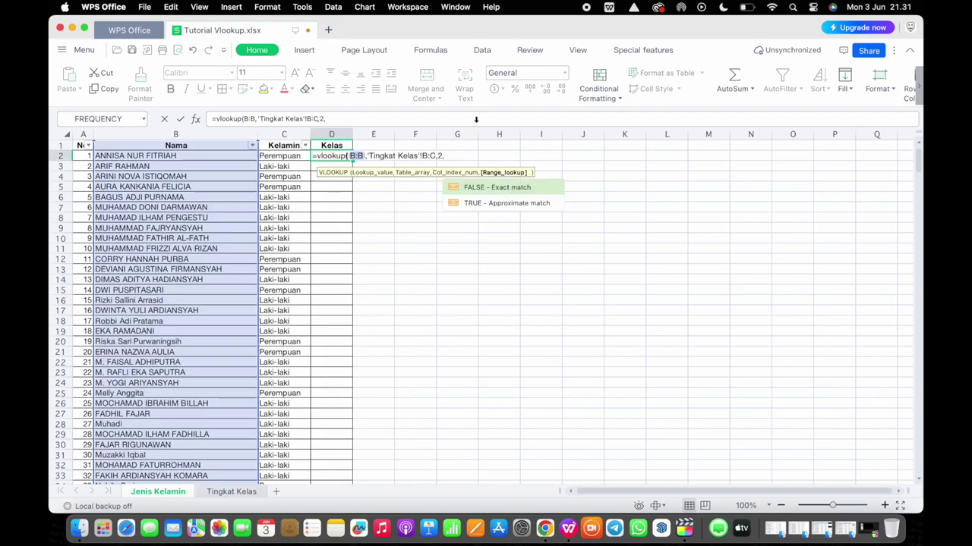
text(0)
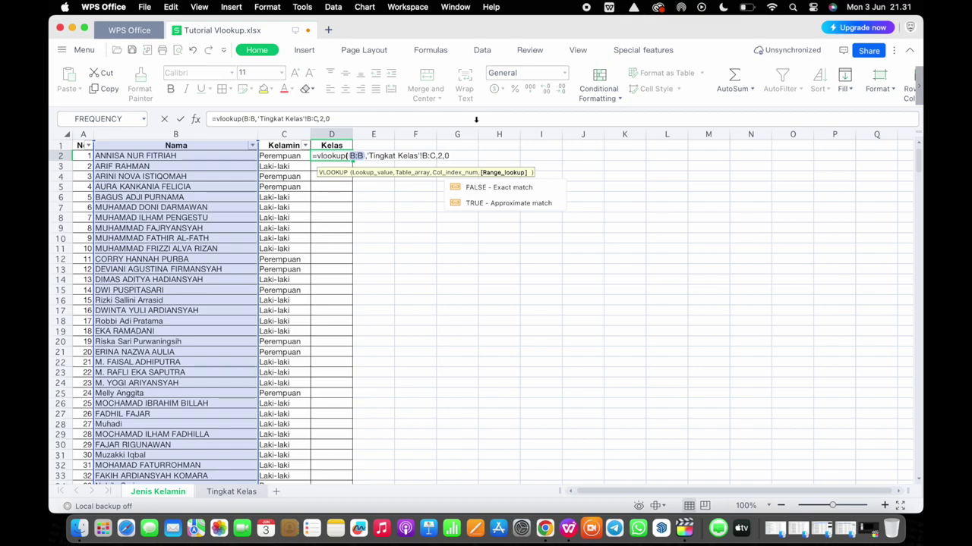
text())
key(Return)
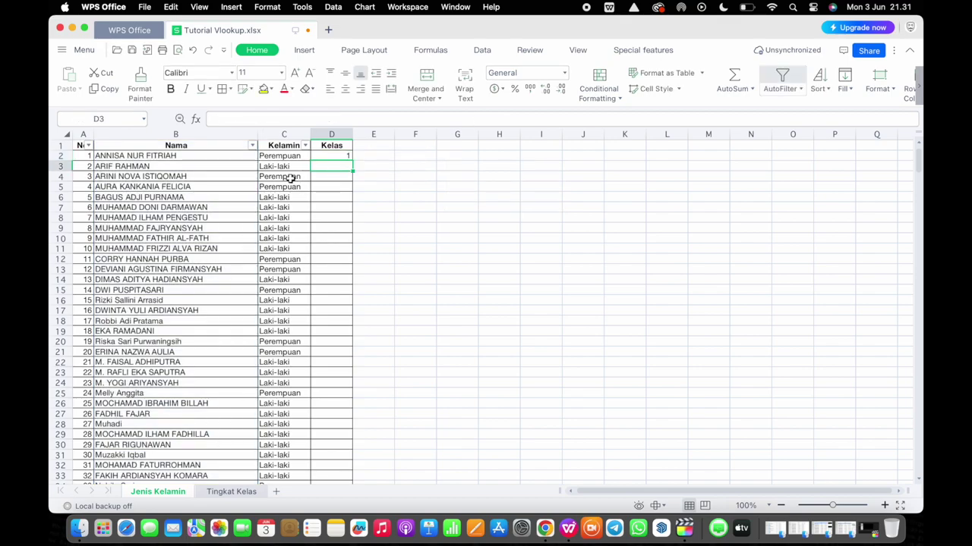
click(208, 156)
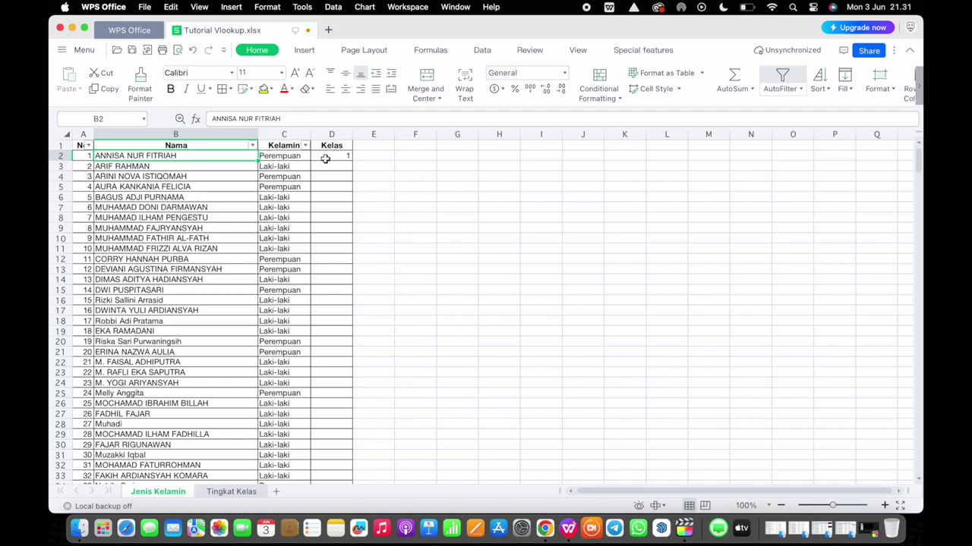
click(325, 158)
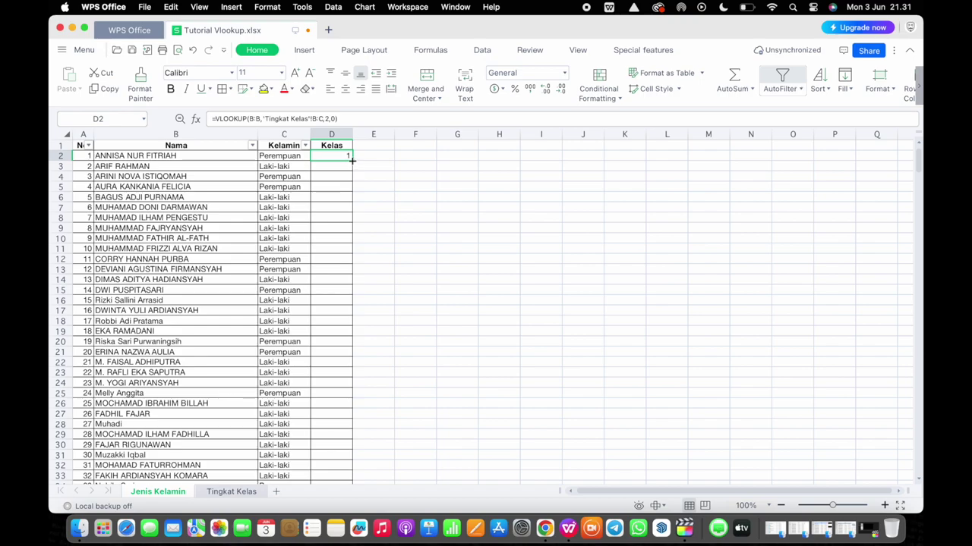
Step: Fill the D2 VLOOKUP down to D507 and scroll through the resulting class numbers
double_click(352, 161)
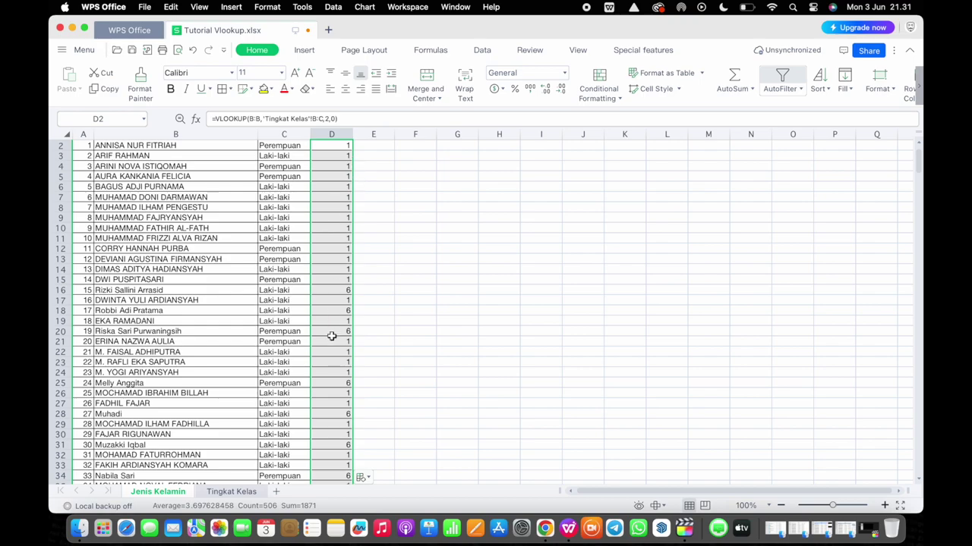
scroll(331, 336, up, 1)
click(225, 157)
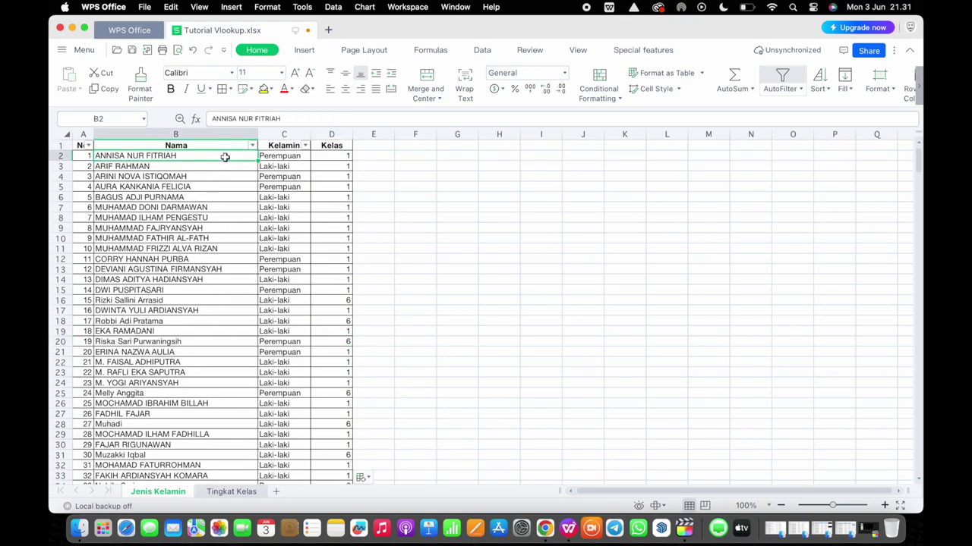
click(331, 157)
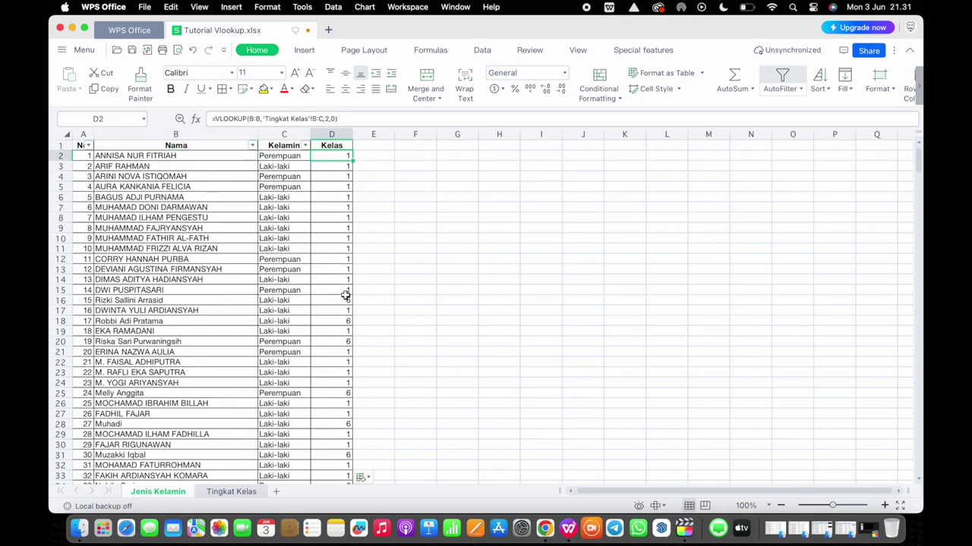
scroll(345, 295, down, 20)
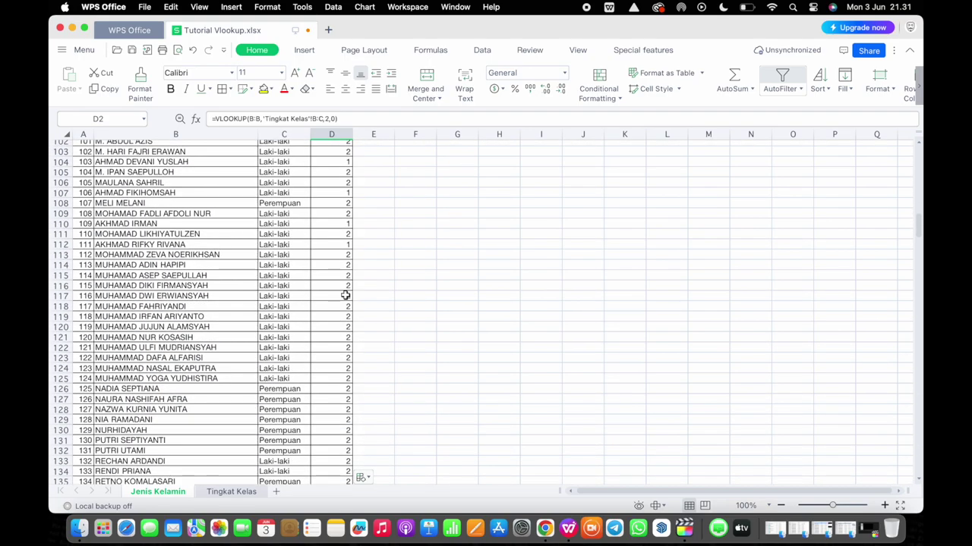
scroll(345, 295, down, 20)
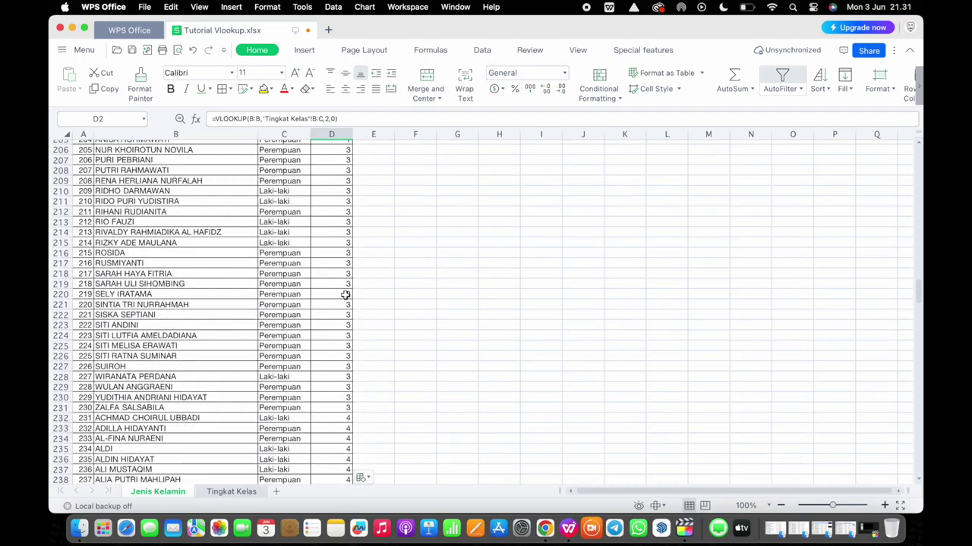
scroll(345, 296, down, 20)
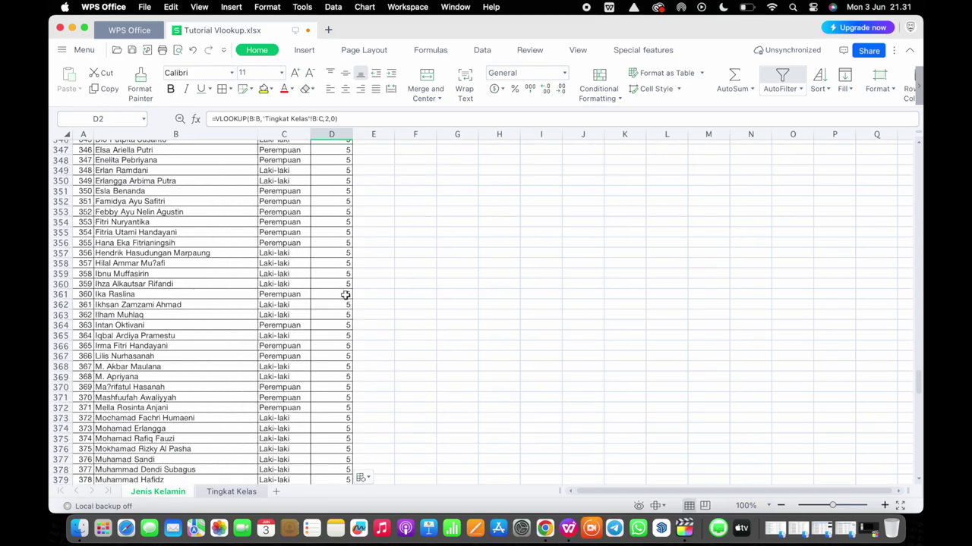
scroll(345, 295, up, 20)
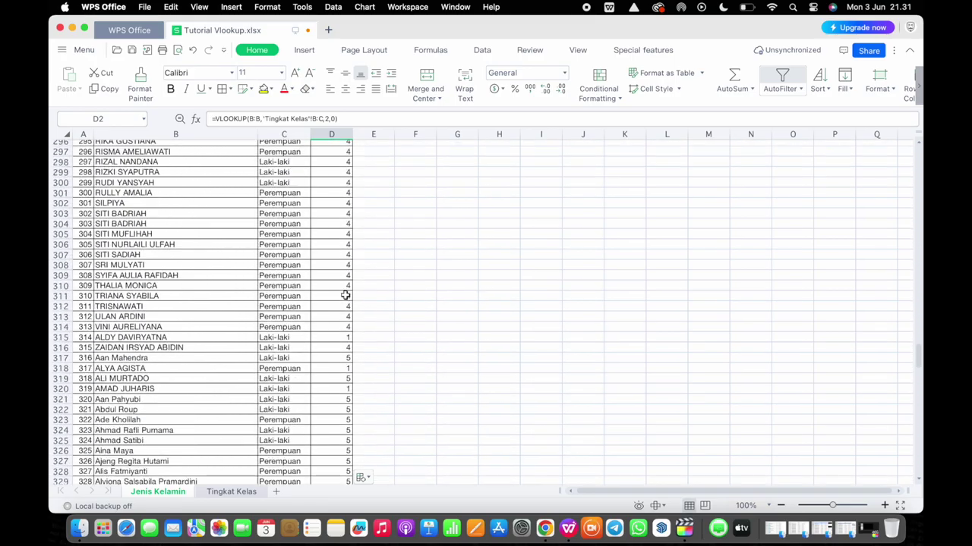
scroll(346, 295, up, 5)
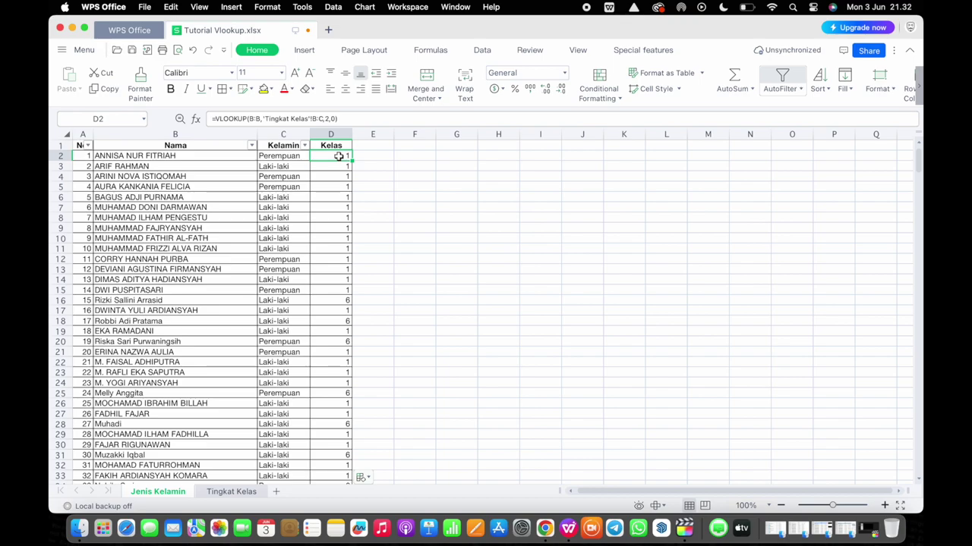
click(221, 493)
click(173, 492)
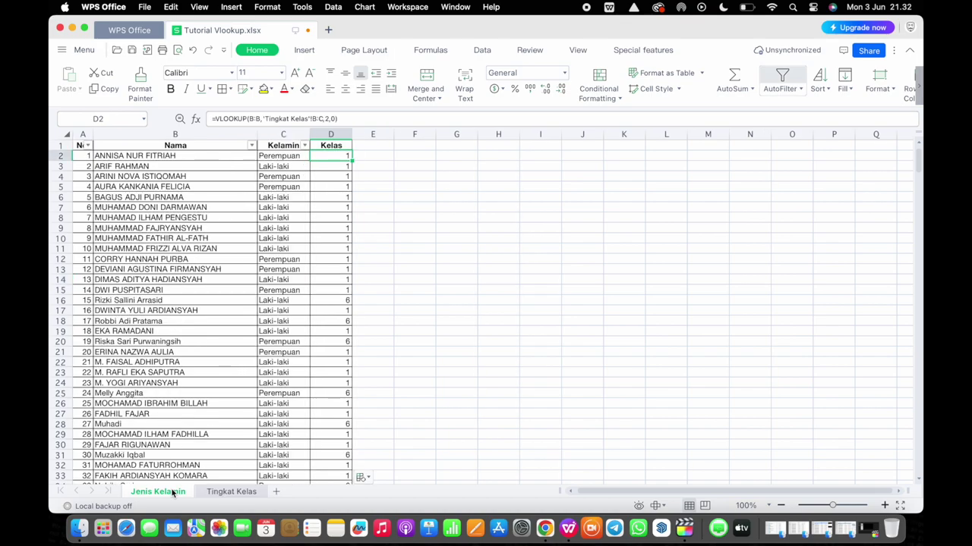